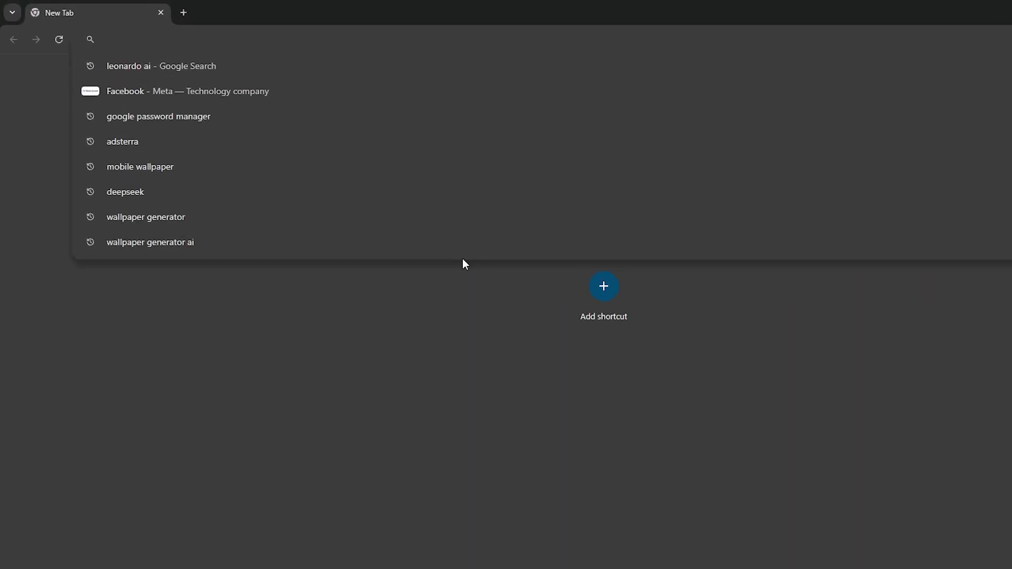
pyautogui.write('vidu ai')
# Search for Vidu AI and open the vidu.com creation dashboard
pyautogui.press('Return')
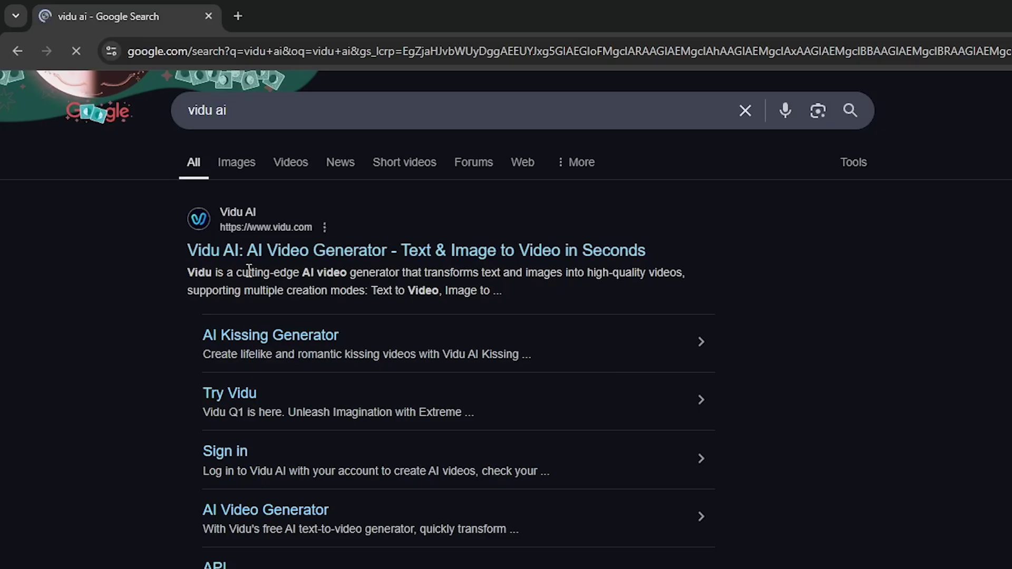
pyautogui.click(415, 250)
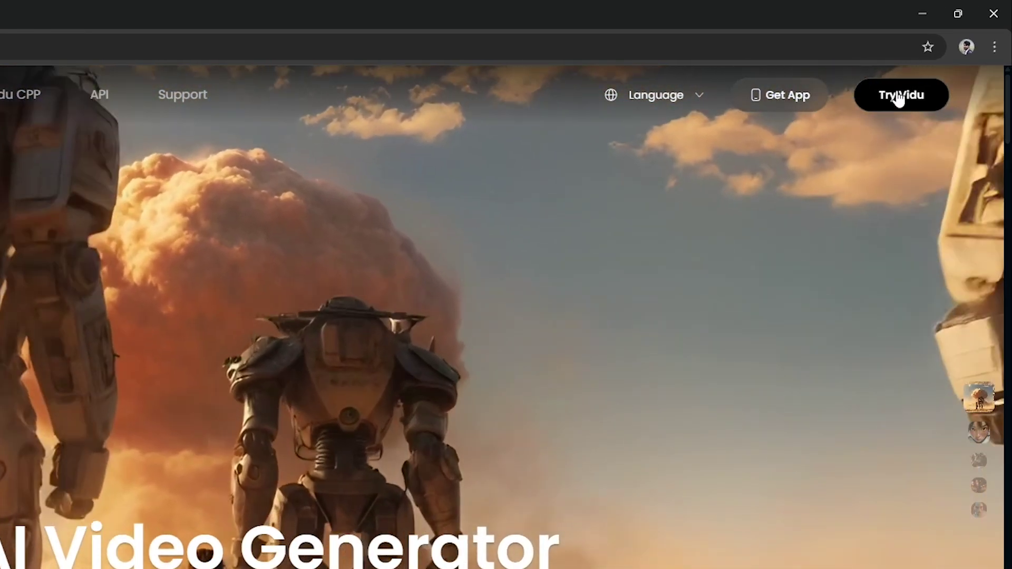
pyautogui.click(895, 95)
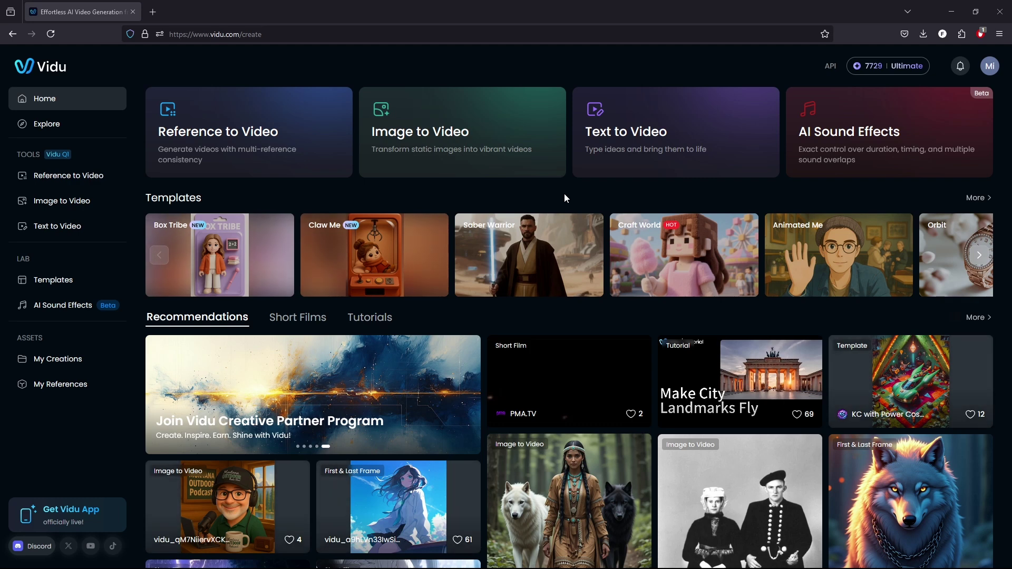
# Open the Text to Video tool and keep Vidu Q1 as the model
pyautogui.click(656, 144)
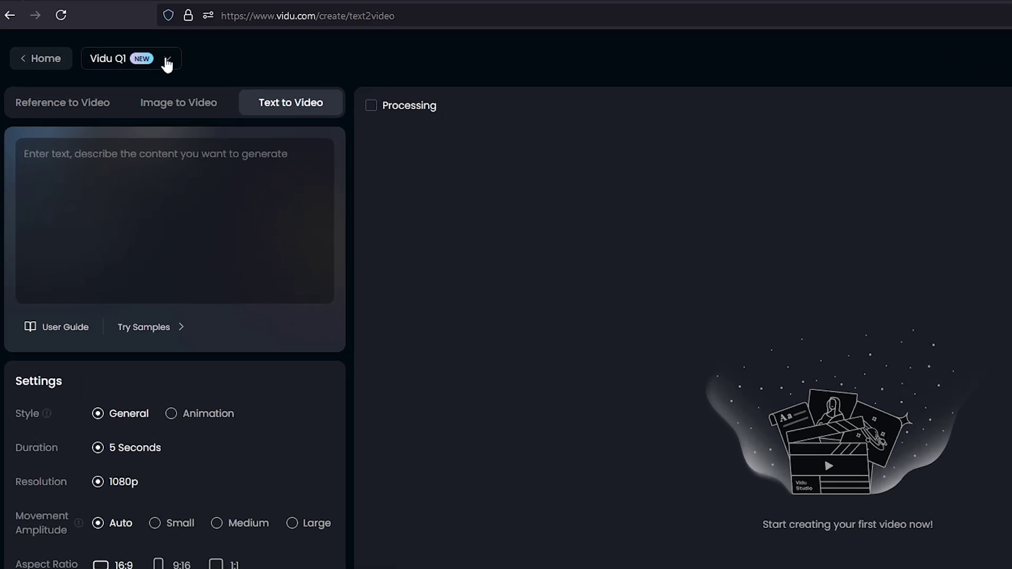
pyautogui.click(167, 60)
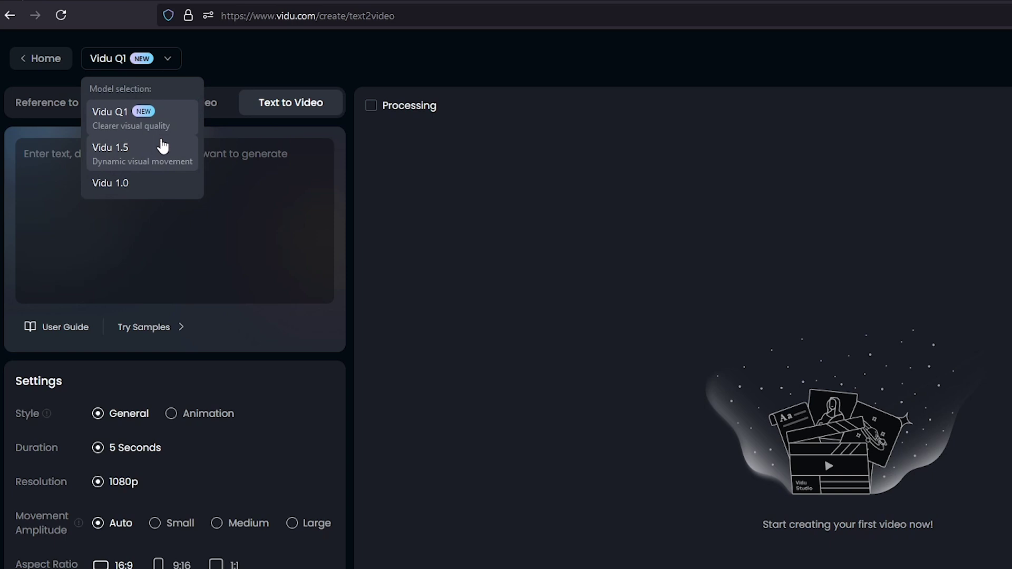
pyautogui.click(165, 115)
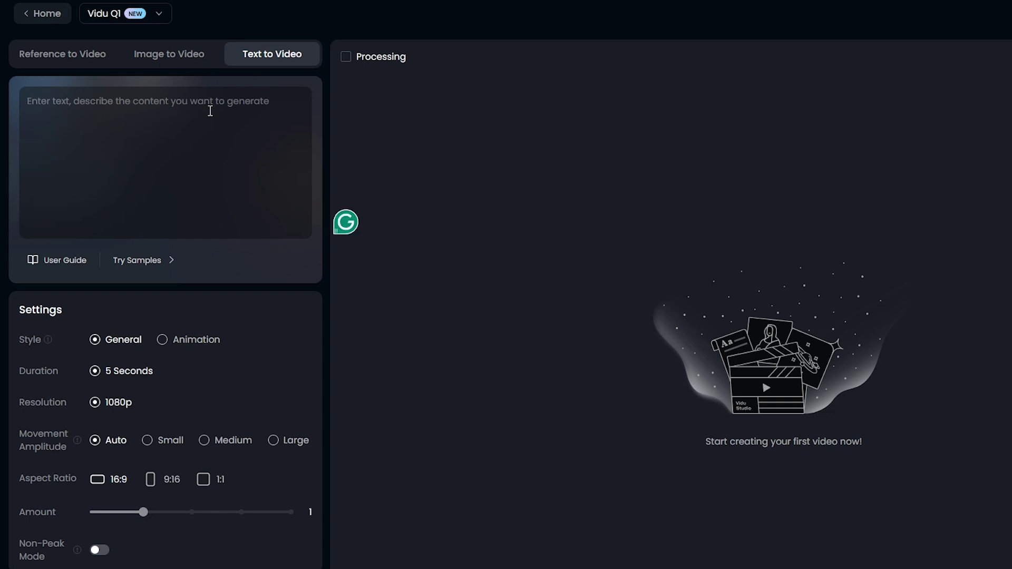
# Paste the rainy neon-alley female hacker prompt and generate the video
pyautogui.write('A futuristic female hacker walking down a neon-lit alley, Slow motion walk with sparks and light reflections, Urban city at night in the rain, Realistic cinematic style.')
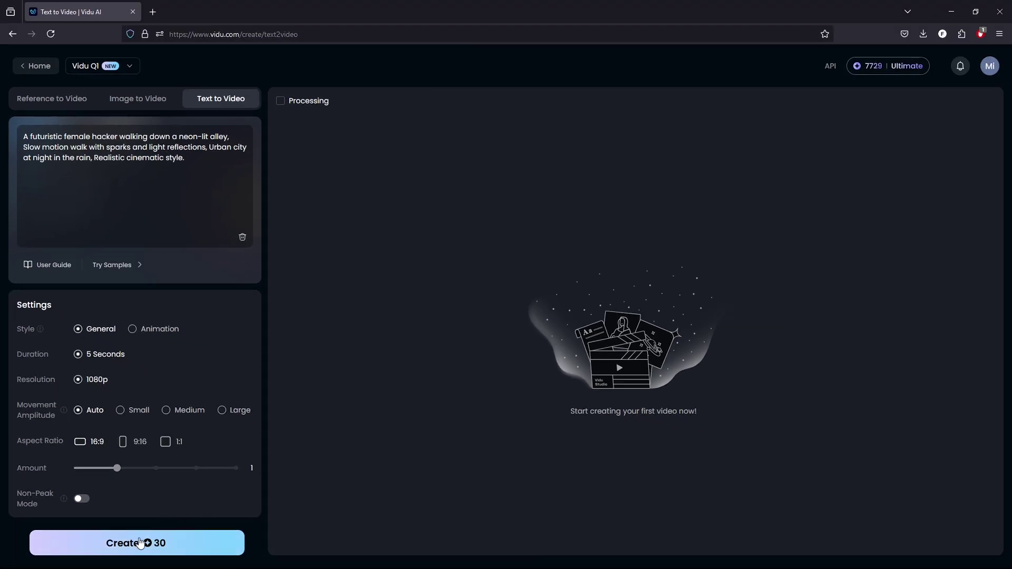
pyautogui.click(141, 545)
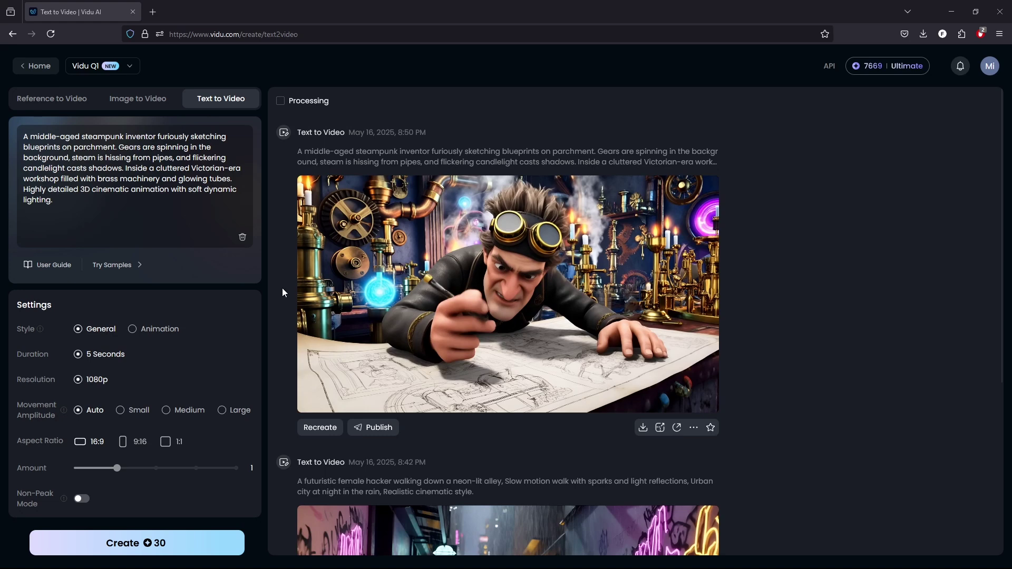
# Switch to Image to Video with the Vidu Q1 model
pyautogui.click(133, 103)
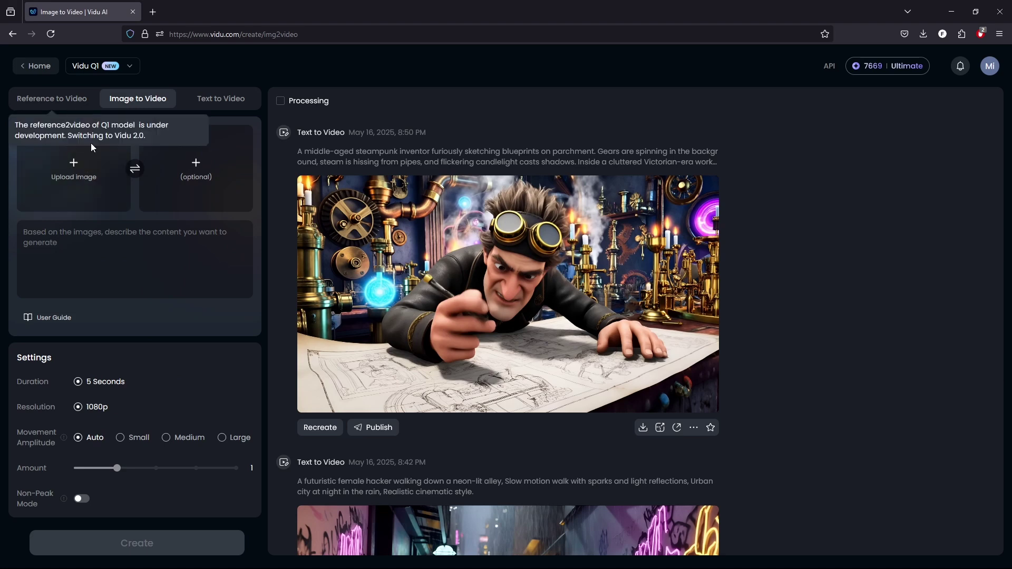
pyautogui.click(126, 67)
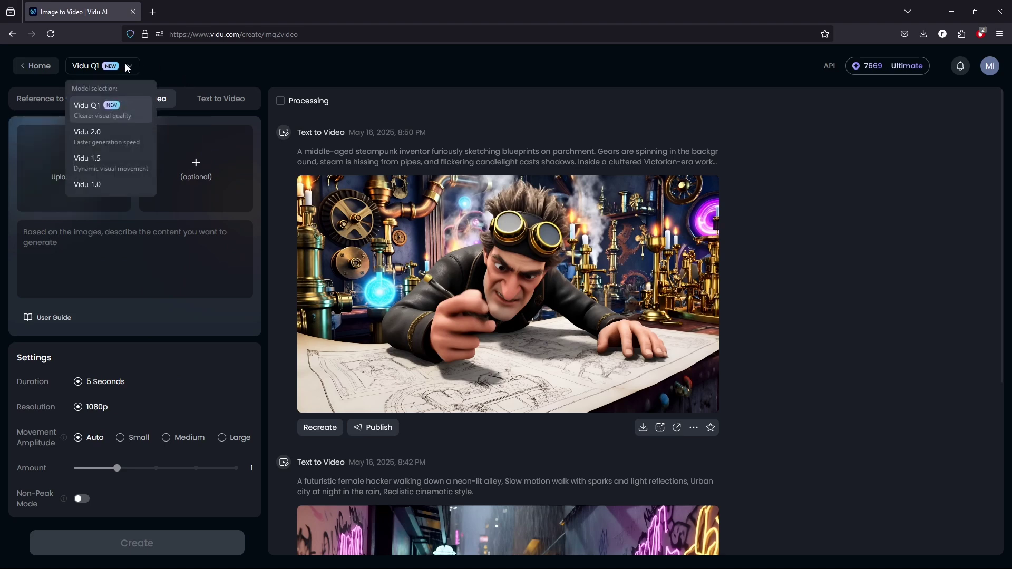
pyautogui.click(104, 111)
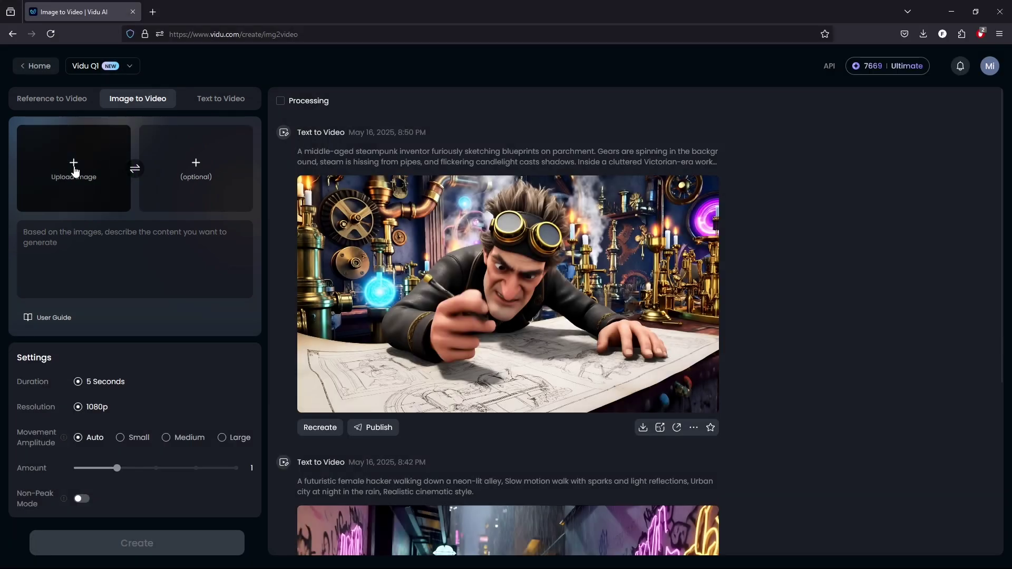
# Upload Phoenix.jpg, paste the sunset stage country singer prompt, and generate the clip
pyautogui.click(74, 166)
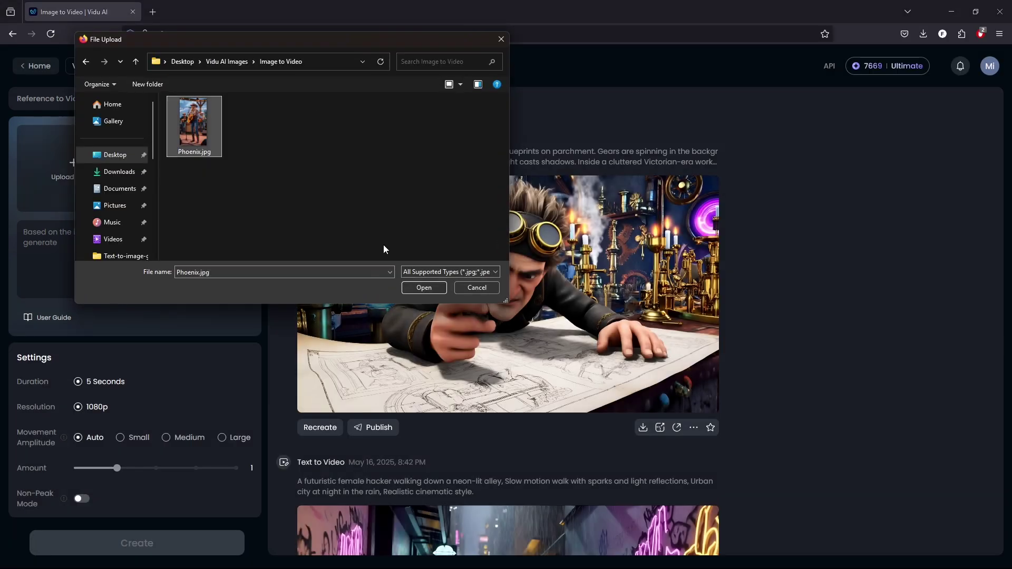
pyautogui.doubleClick(182, 120)
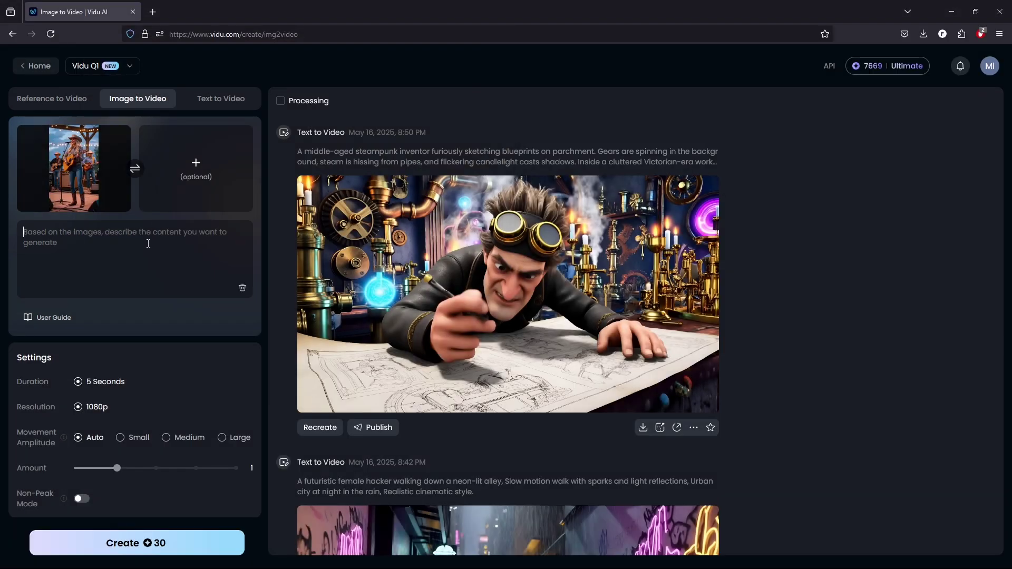
pyautogui.write('Country singer performing on stage at sunset, strumming guitar, smiling, with warm lights and soft camera pan.')
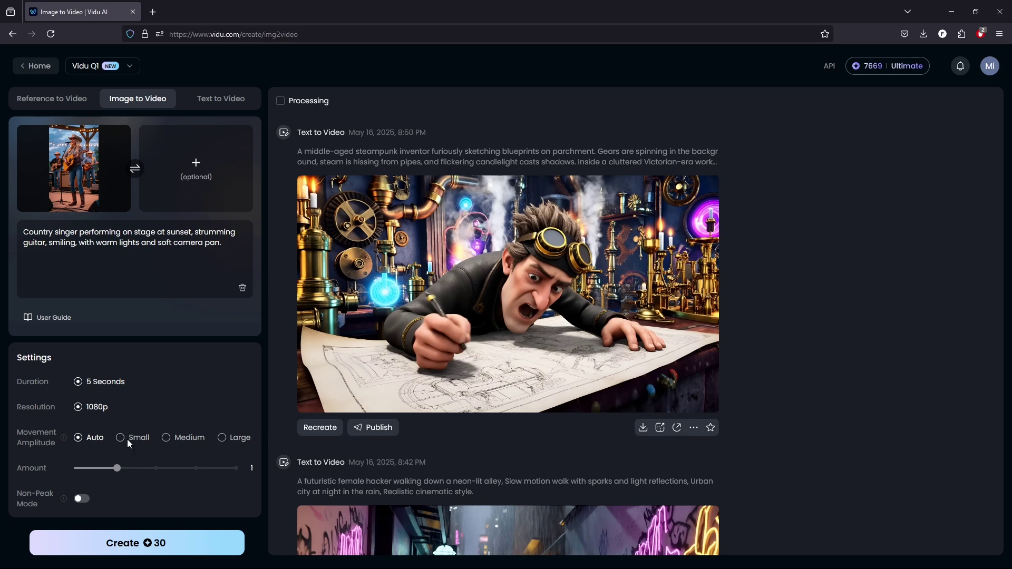
pyautogui.click(149, 543)
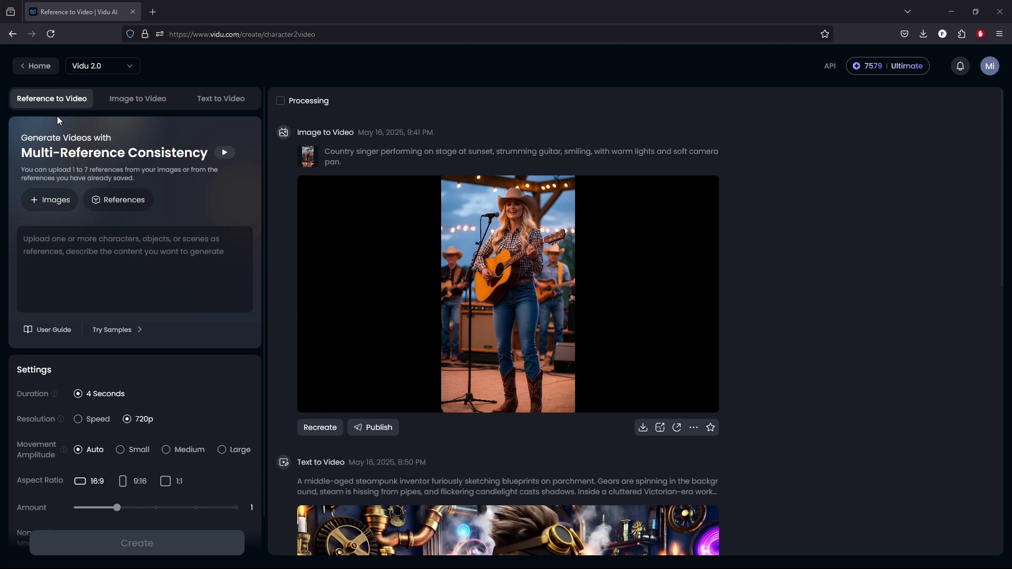
# Keep Vidu 2.0 and upload the barista photo as the first reference
pyautogui.click(124, 68)
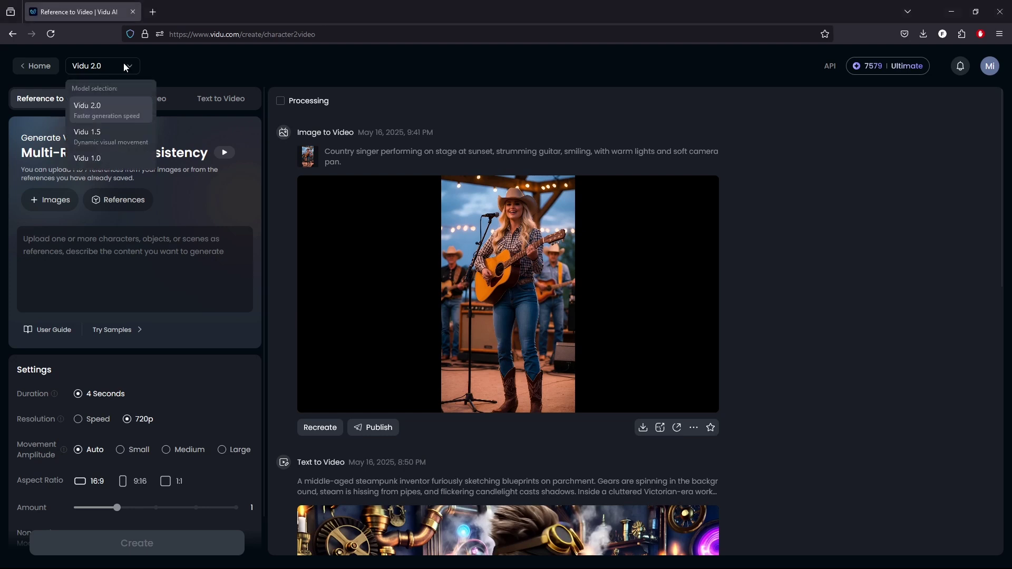
pyautogui.click(124, 111)
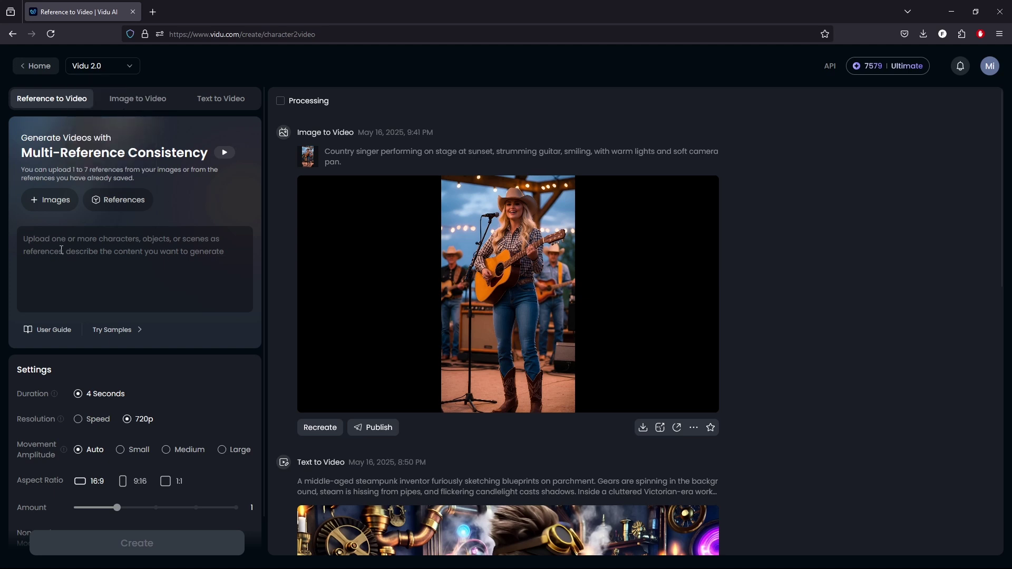
pyautogui.click(49, 202)
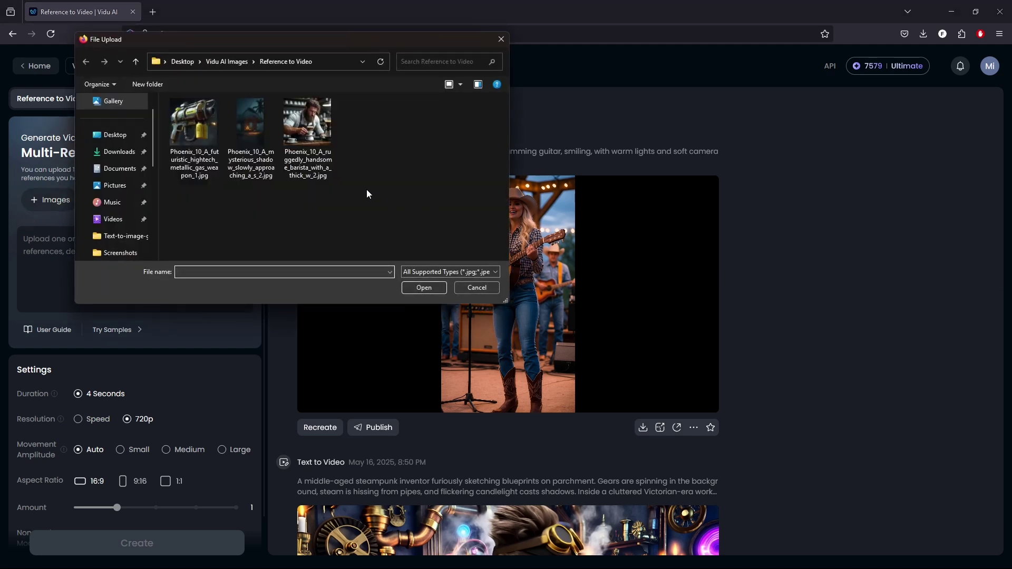
pyautogui.click(308, 135)
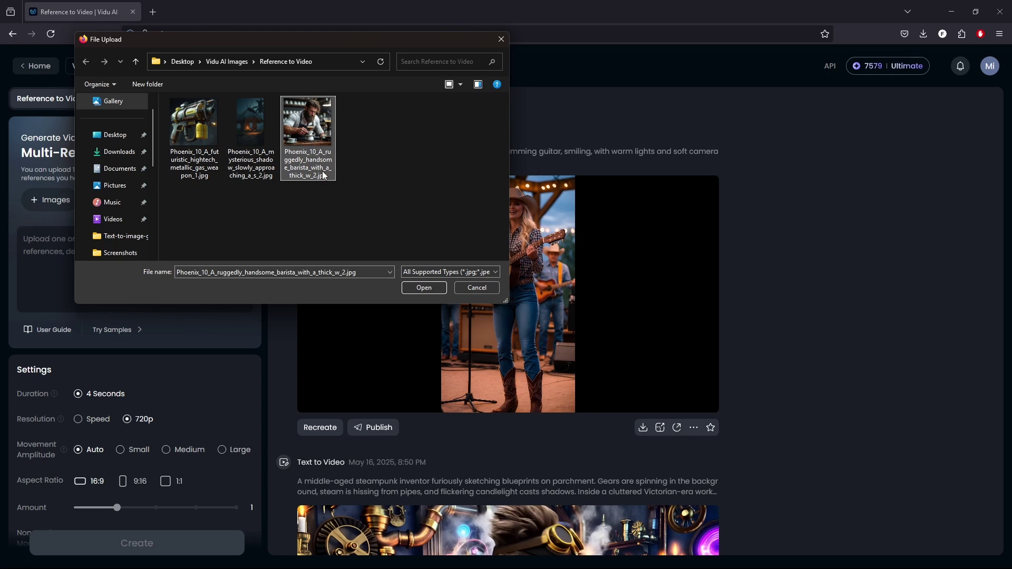
pyautogui.click(423, 287)
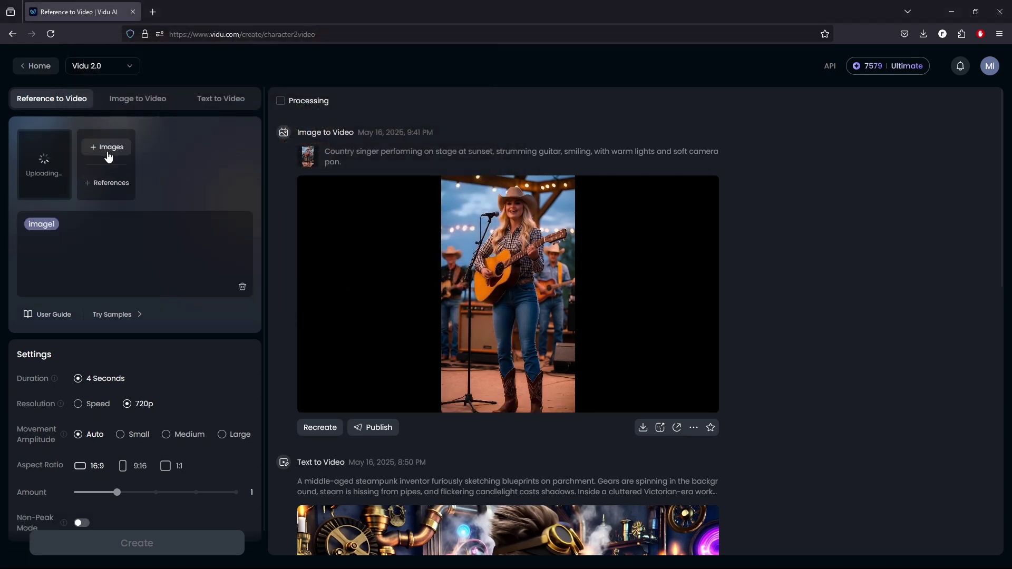
# Upload the futuristic gas weapon and house images as the second and third references
pyautogui.click(108, 151)
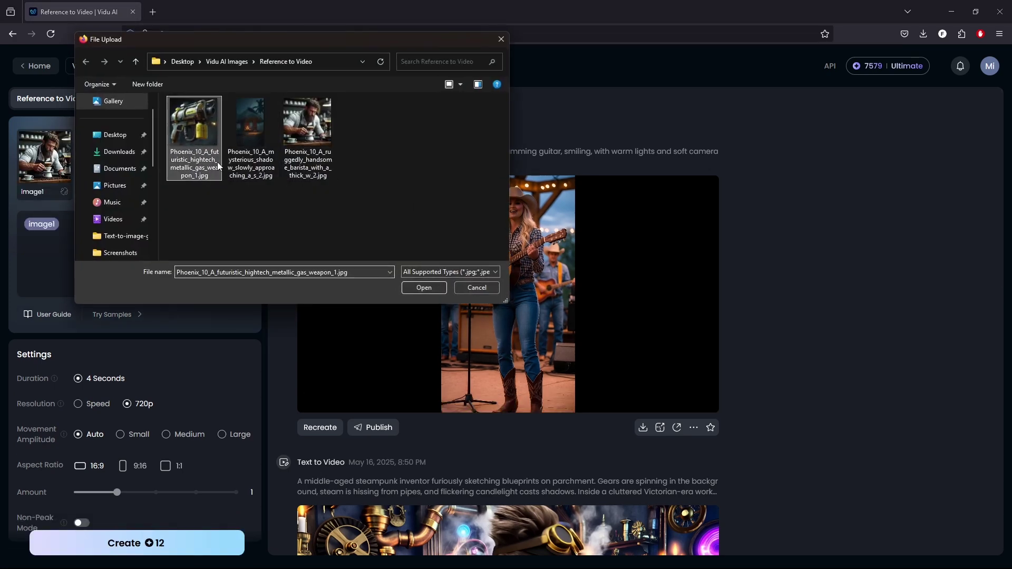
pyautogui.click(423, 287)
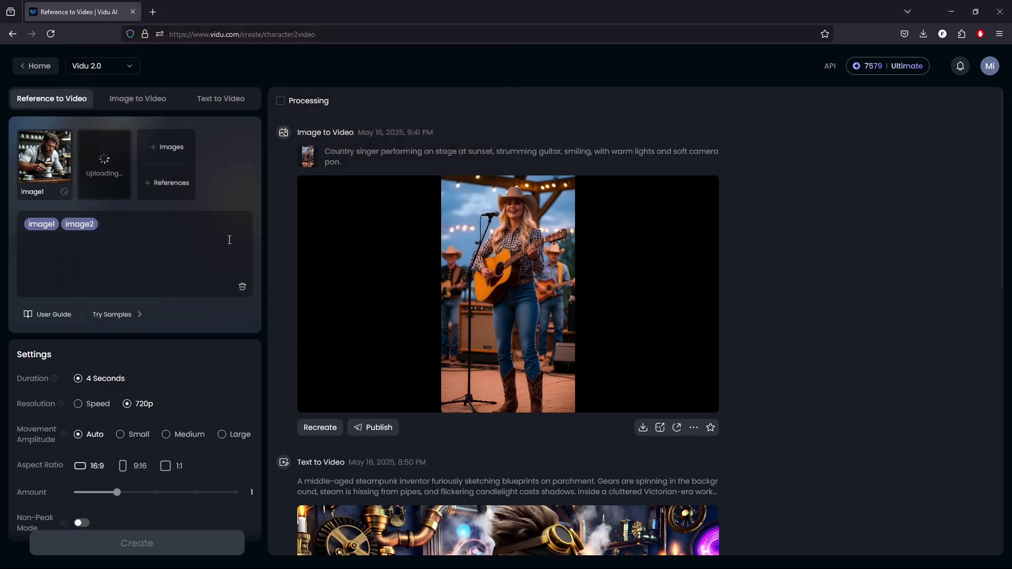
pyautogui.click(166, 147)
pyautogui.click(252, 127)
pyautogui.click(428, 287)
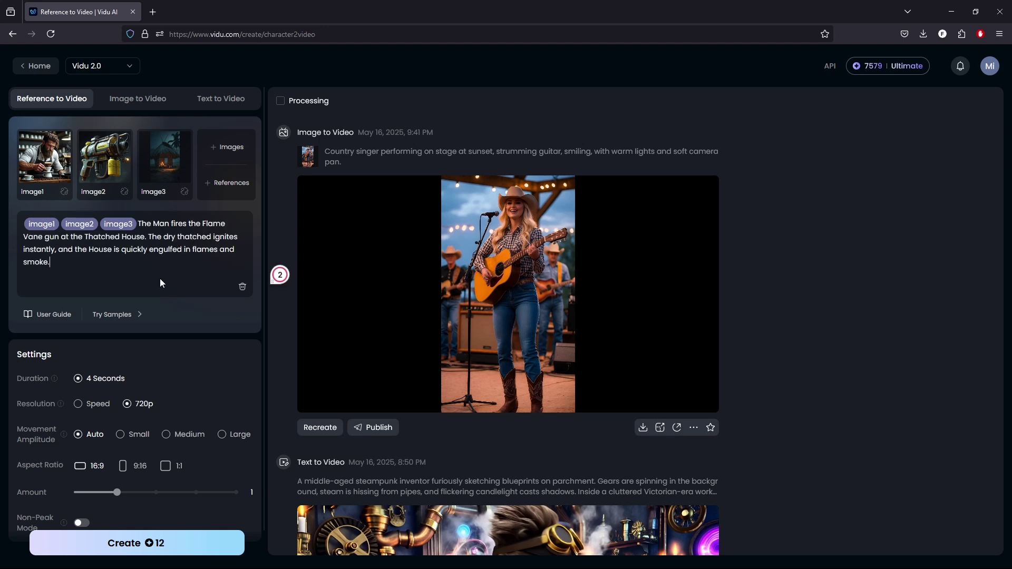
# Place the image1–image3 tags after 'fires', 'gun' and 'Thatched House', then generate
pyautogui.moveTo(42, 224); pyautogui.dragTo(180, 231)
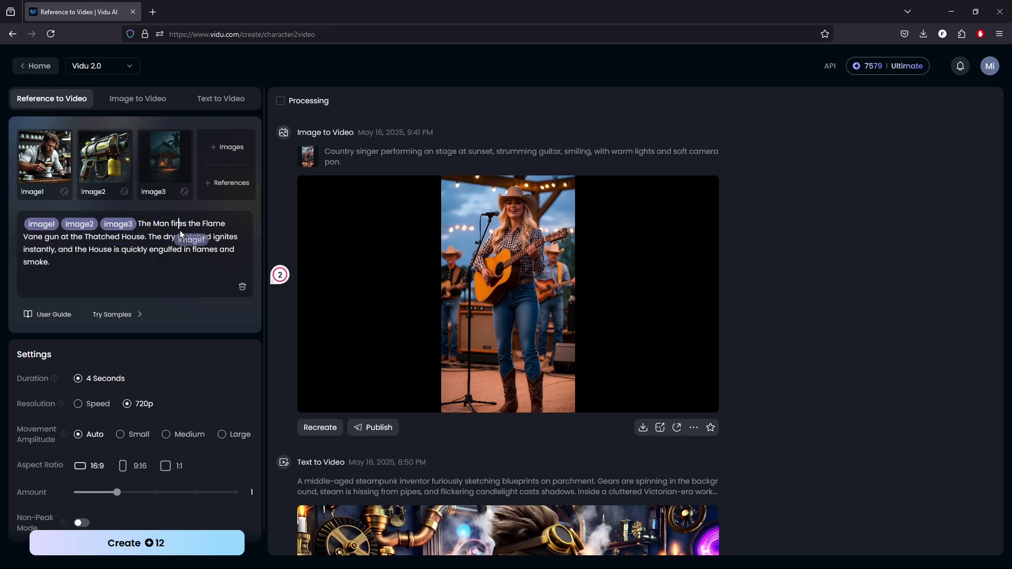
pyautogui.moveTo(61, 241); pyautogui.dragTo(60, 239)
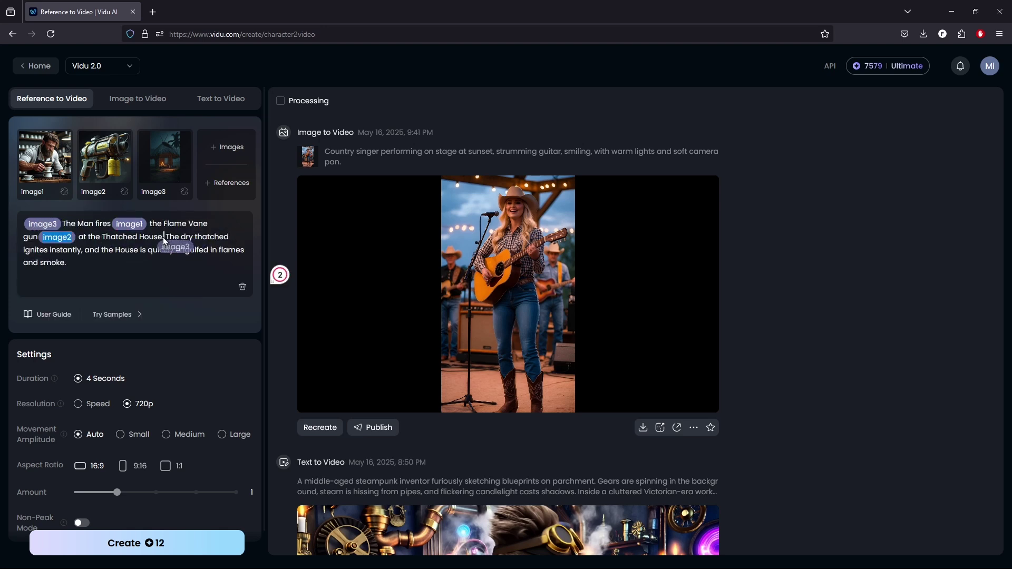
pyautogui.moveTo(164, 241); pyautogui.dragTo(165, 237)
pyautogui.scroll(-1, 211, 358)
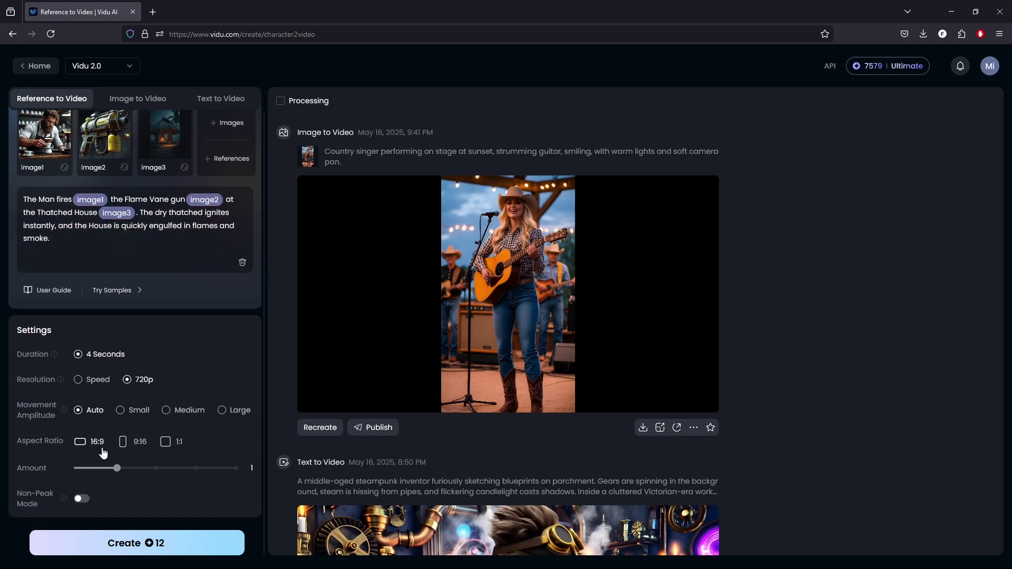
pyautogui.click(141, 547)
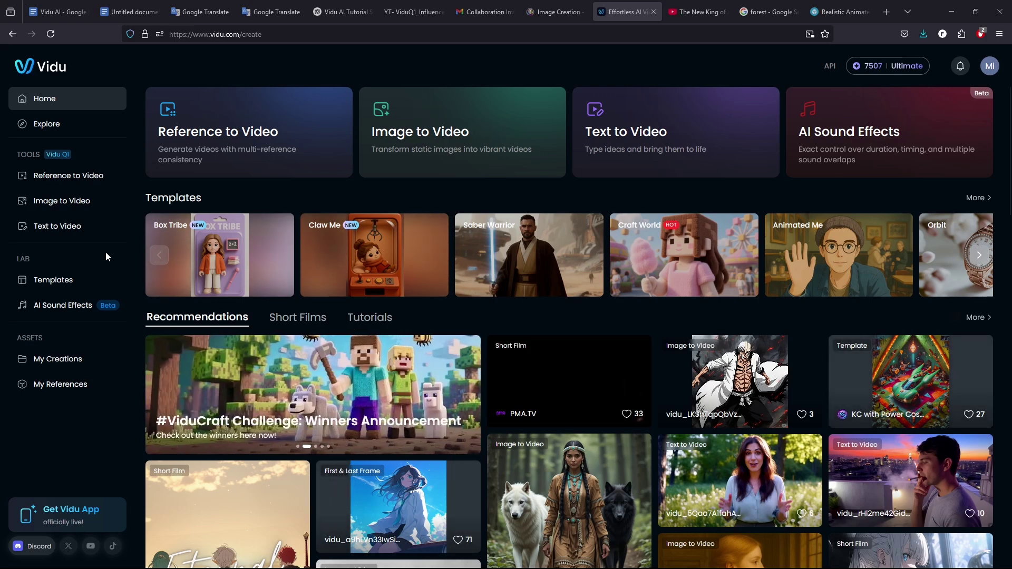
# Open the Templates gallery from the Vidu home page
pyautogui.click(53, 281)
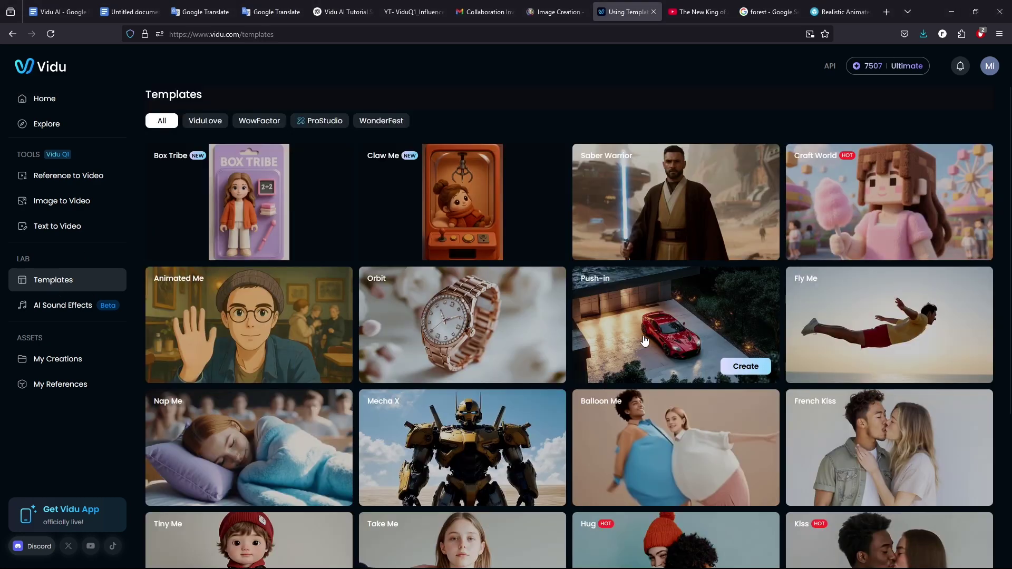
pyautogui.scroll(-3, 566, 331)
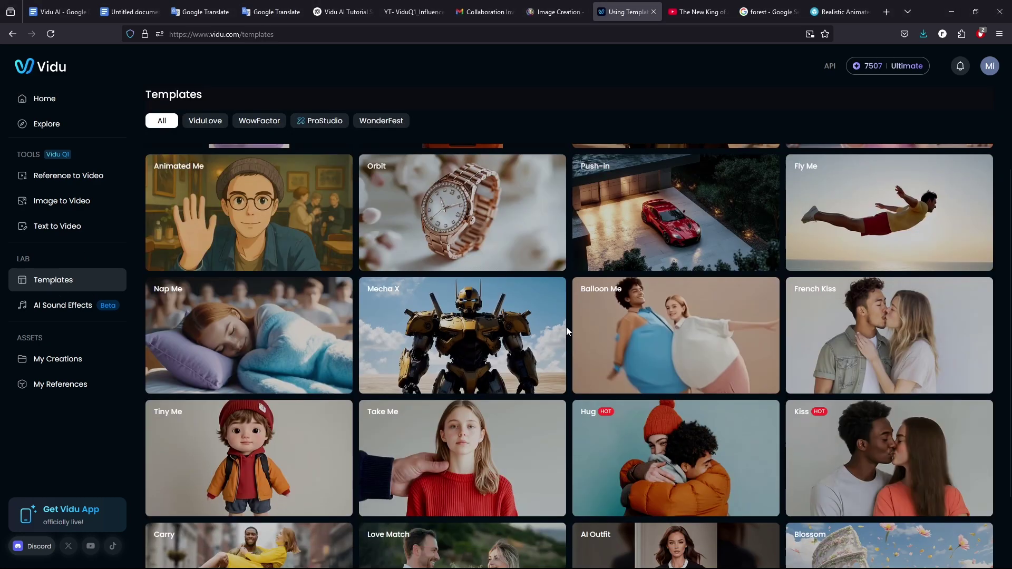
pyautogui.scroll(-3, 566, 331)
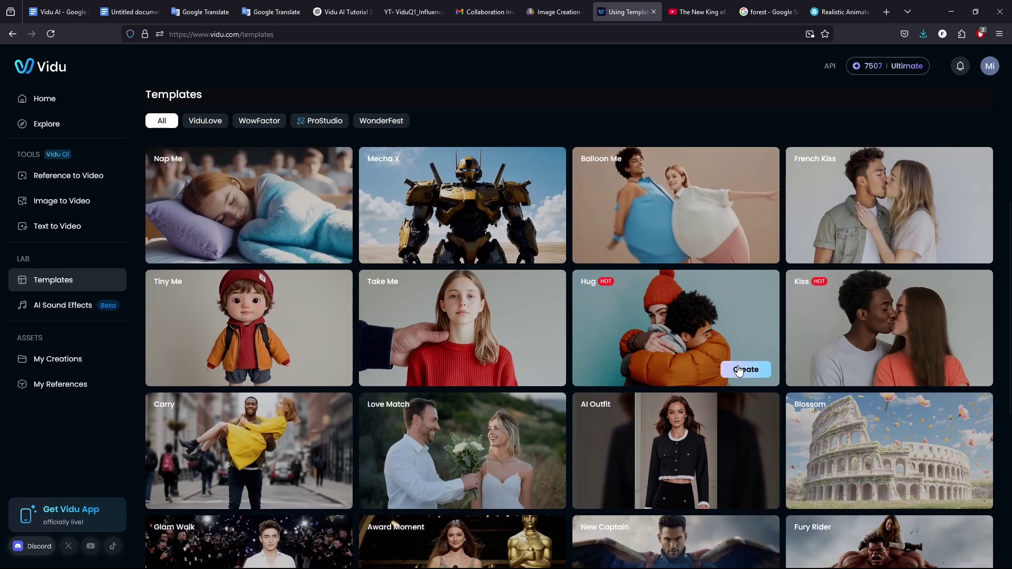
# Start the Hug template with the man-in-black and woman-in-gown photos in its two slots
pyautogui.click(741, 369)
pyautogui.click(74, 222)
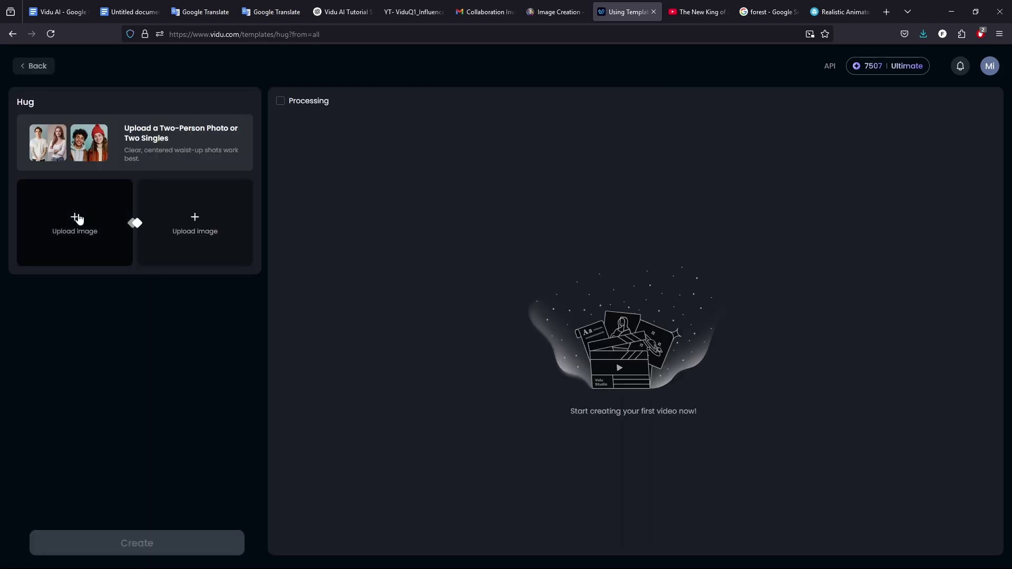
pyautogui.doubleClick(422, 284)
pyautogui.click(194, 231)
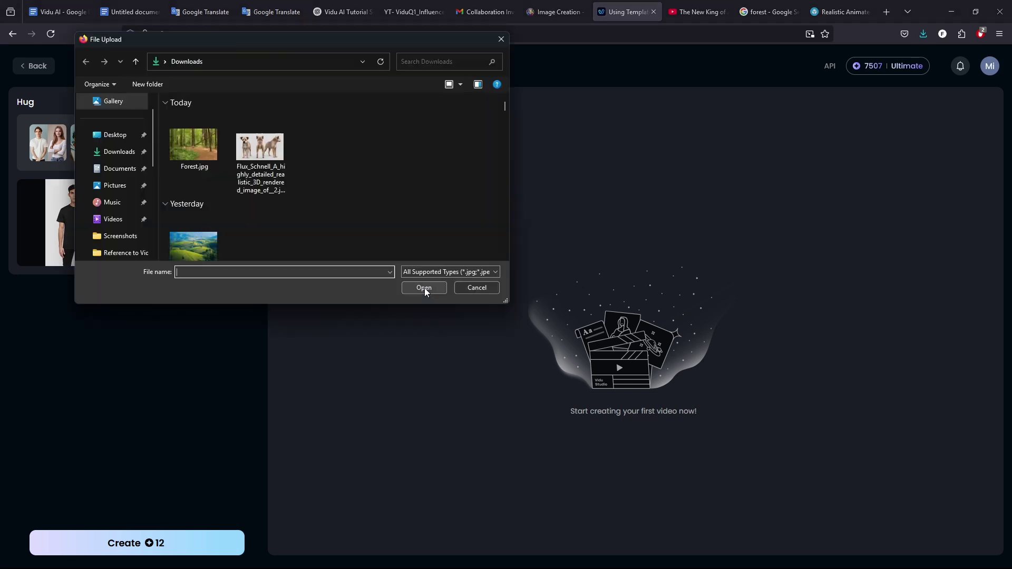
pyautogui.scroll(-5, 338, 224)
pyautogui.click(194, 146)
pyautogui.click(428, 289)
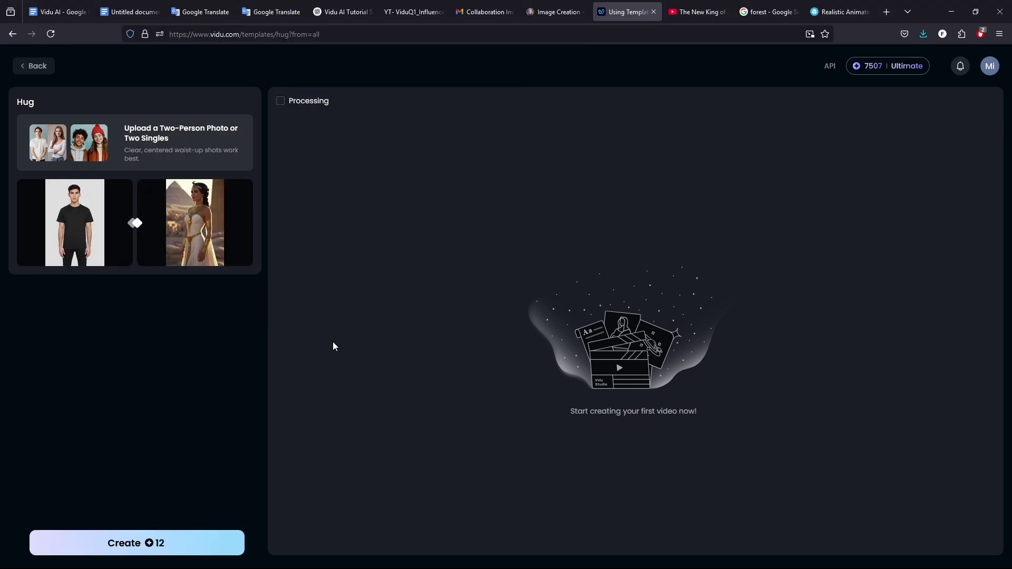
# Generate the Hug video from the two uploaded photos
pyautogui.click(167, 544)
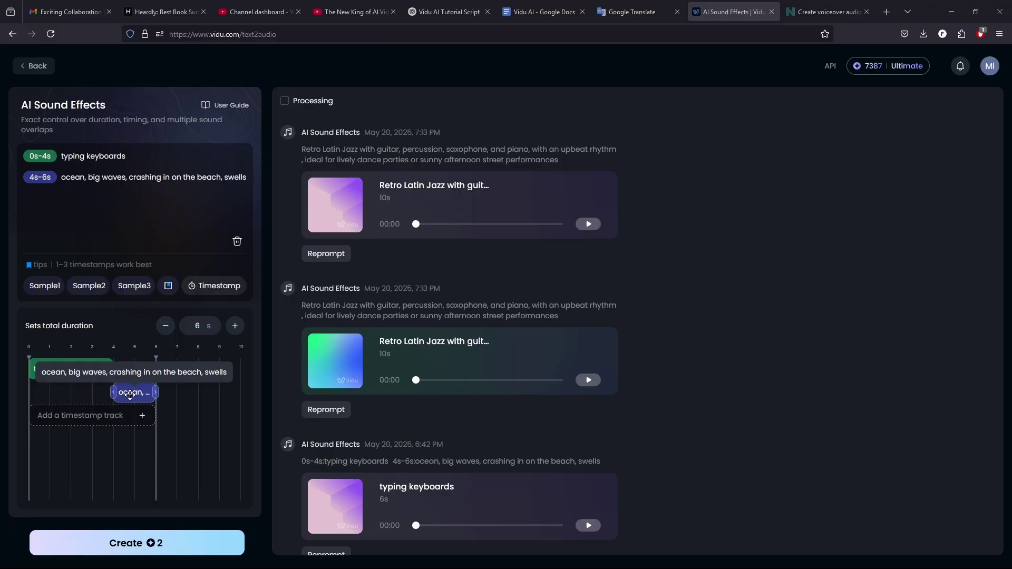
# Shift the ocean sound later on the timeline and preview sound samples 1–3
pyautogui.moveTo(68, 393)
pyautogui.mouseDown()
pyautogui.moveTo(120, 393)
pyautogui.moveTo(136, 369)
pyautogui.mouseUp()
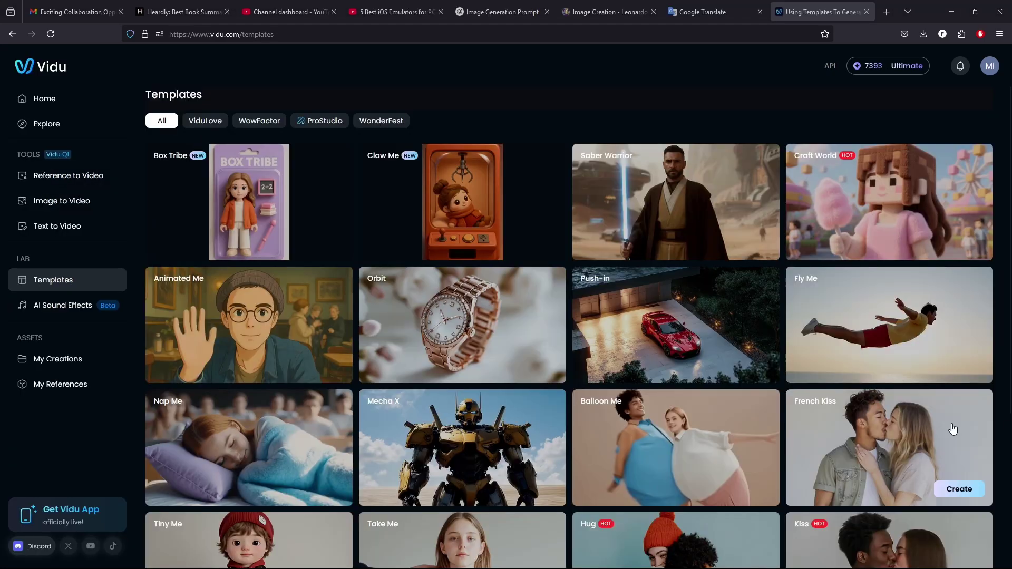
pyautogui.click(64, 305)
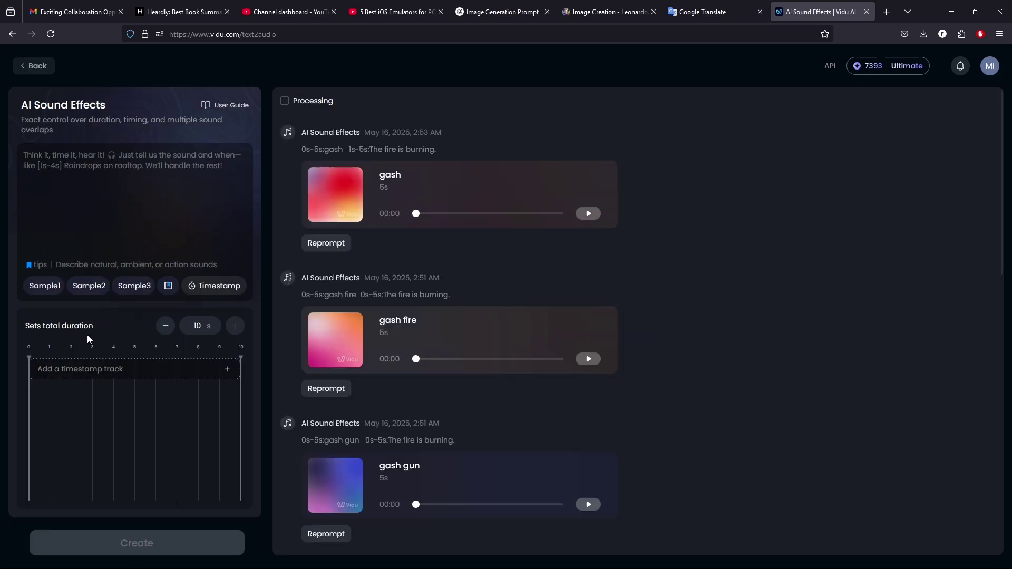
pyautogui.click(44, 286)
pyautogui.click(89, 285)
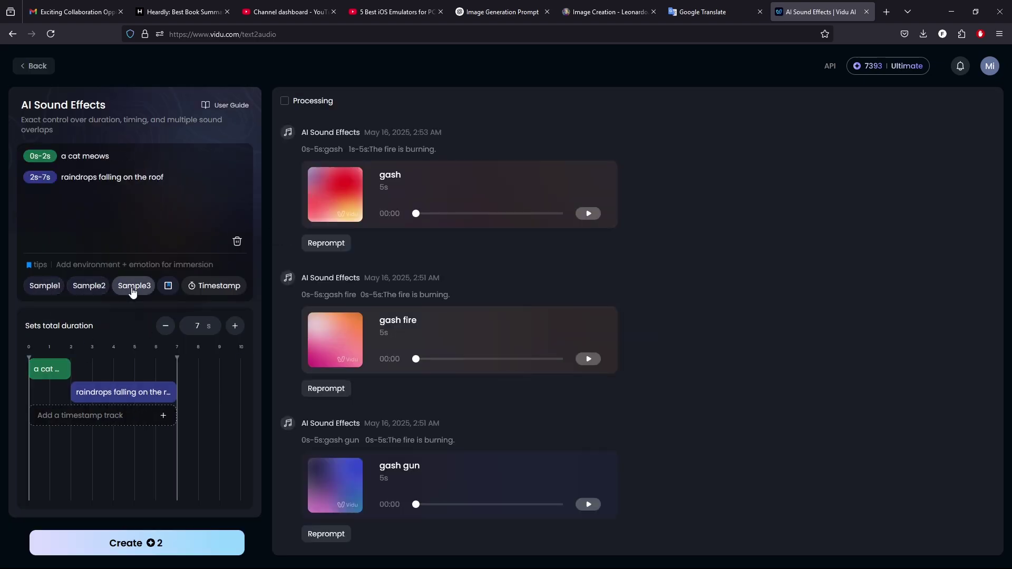
pyautogui.click(132, 285)
# Settle on the typing-keyboards-and-ocean Sample1 and generate the 6-second sound effect
pyautogui.click(88, 286)
pyautogui.click(135, 286)
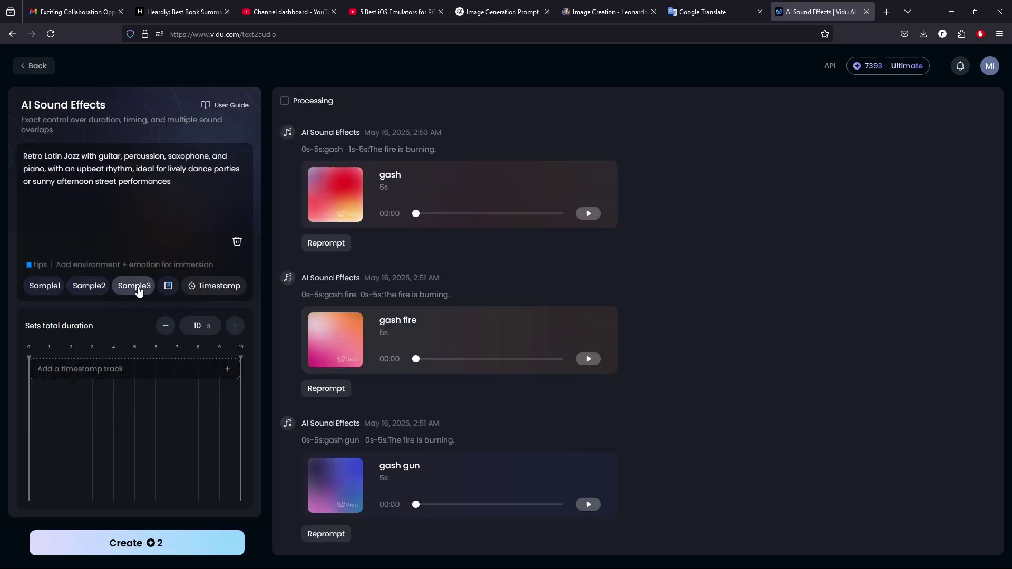
pyautogui.click(44, 286)
pyautogui.click(171, 542)
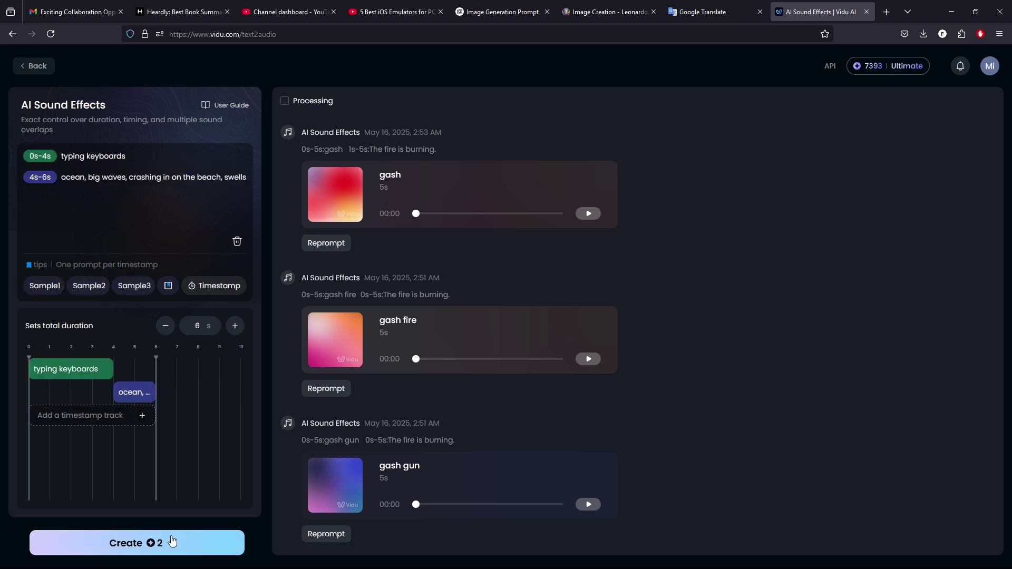